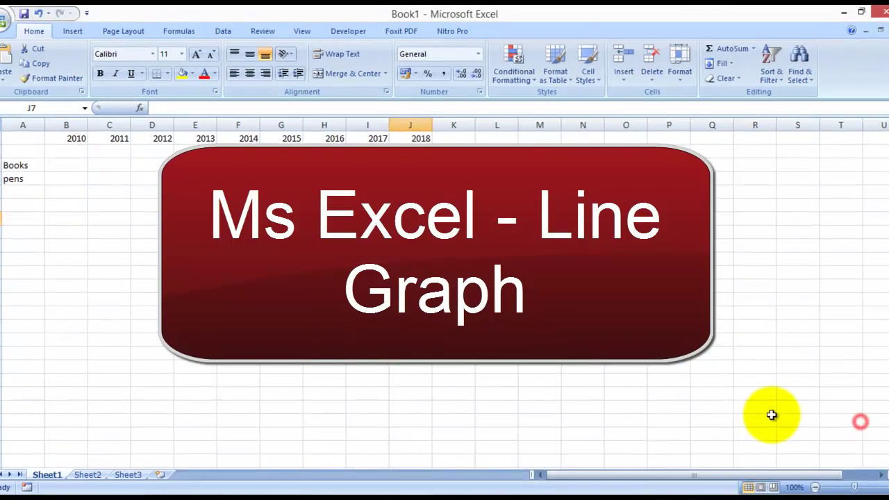
# Step: Enter Books values 50, 51, 63 and 75 for 2010 through 2013
pyautogui.doubleClick(820, 396)
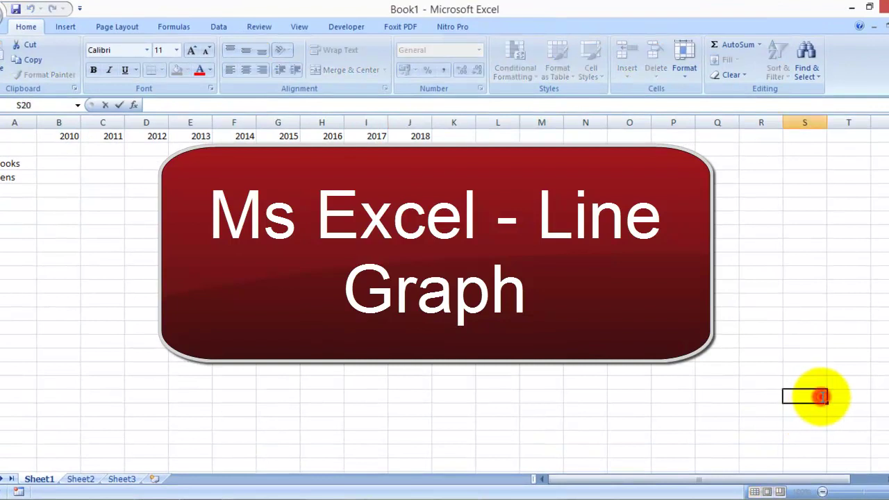
pyautogui.click(839, 356)
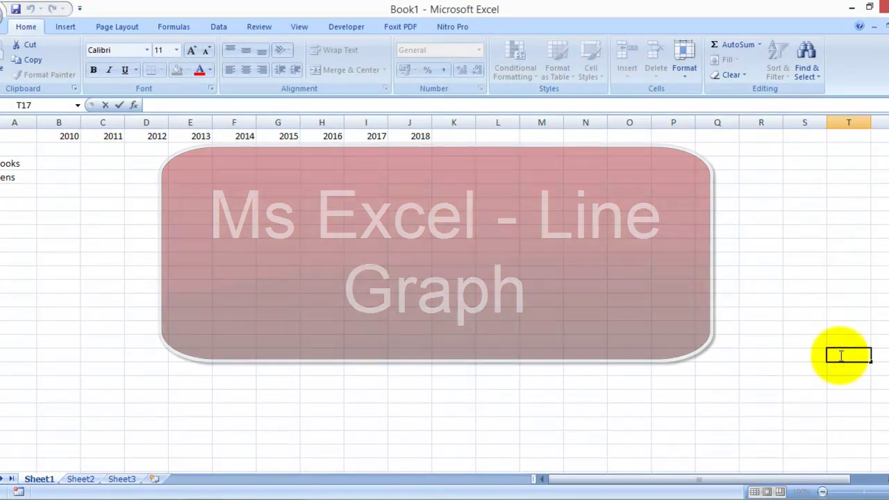
pyautogui.click(839, 335)
pyautogui.click(804, 340)
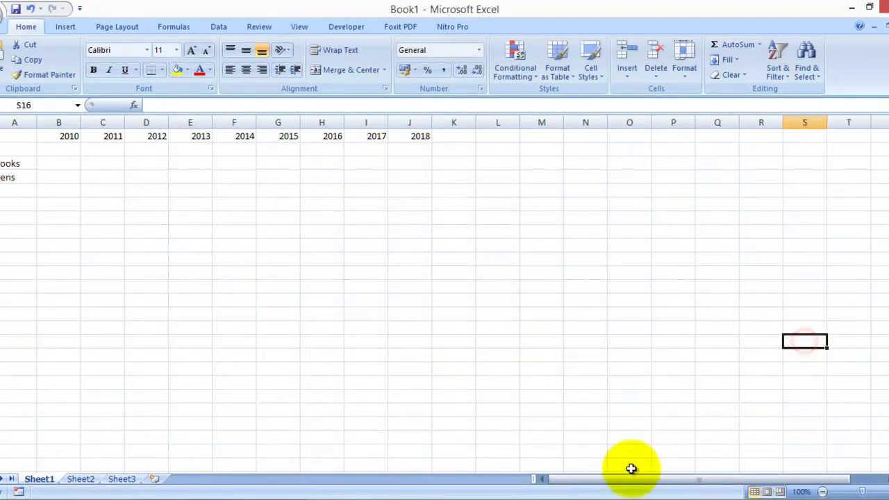
pyautogui.click(63, 190)
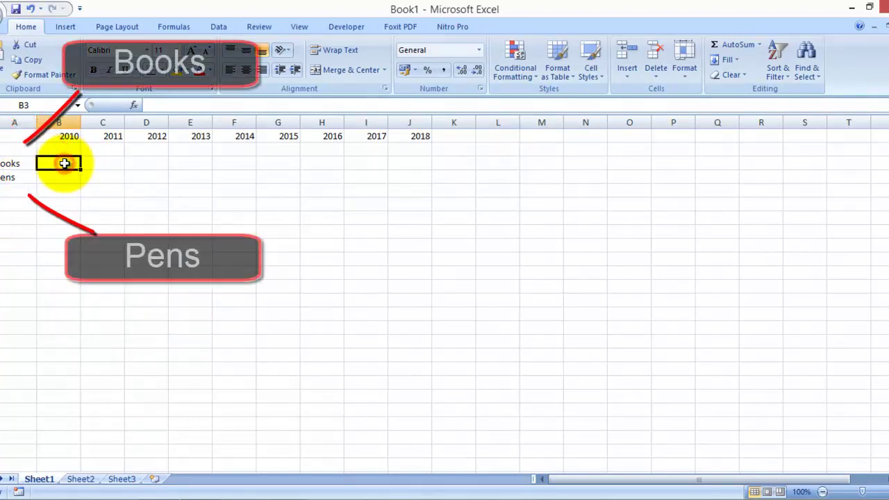
pyautogui.write('50')
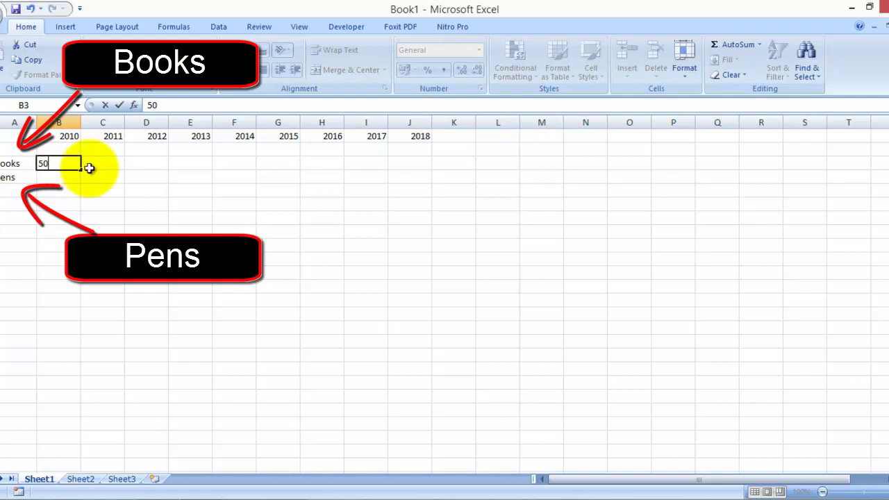
pyautogui.click(102, 165)
pyautogui.write('5')
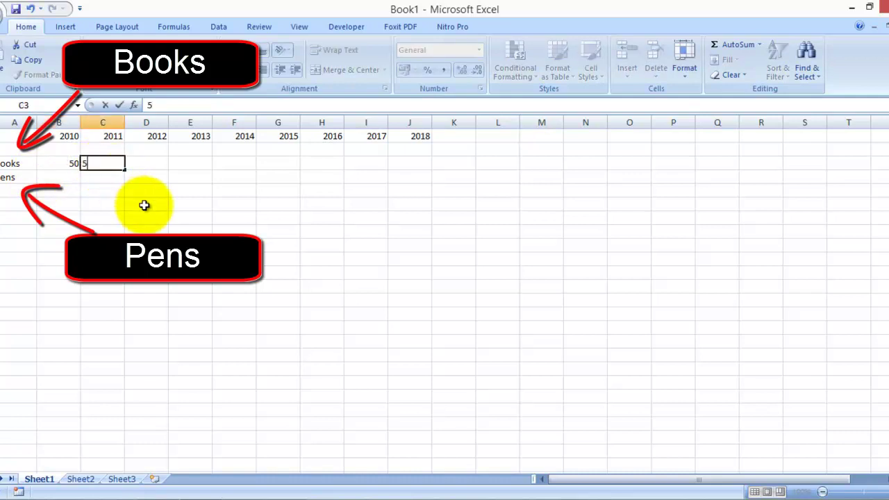
pyautogui.write('1')
pyautogui.click(158, 164)
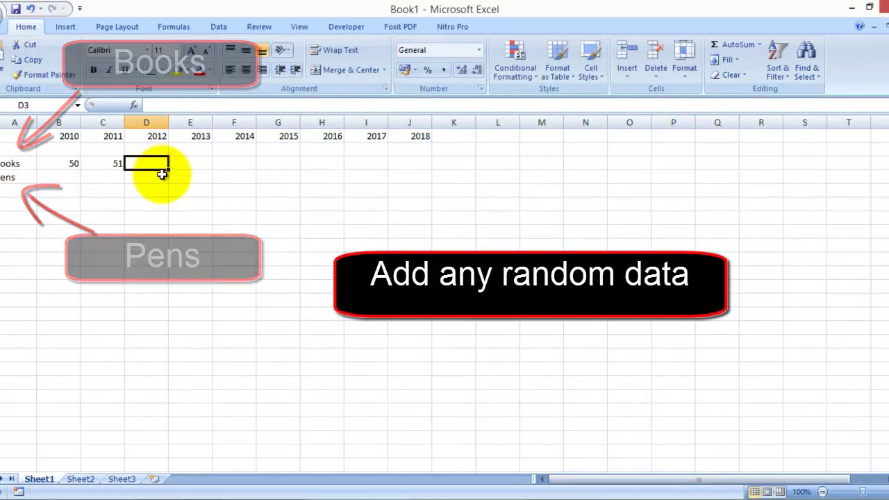
pyautogui.write('63')
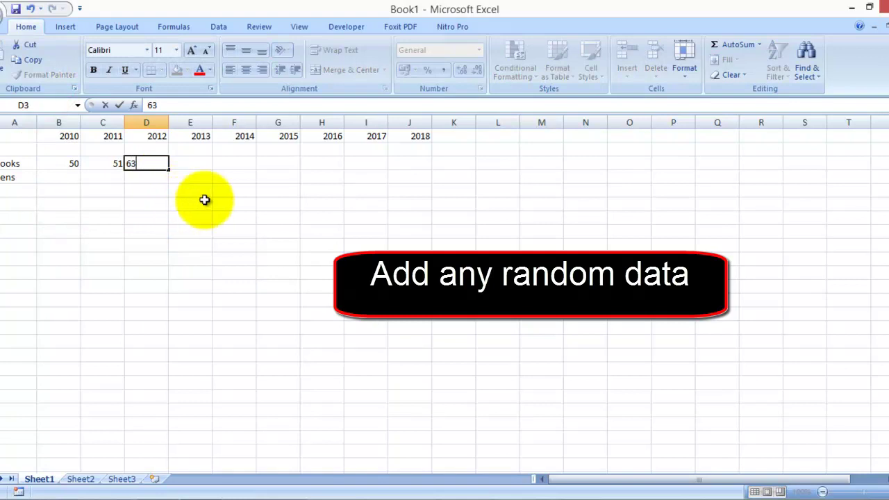
pyautogui.click(201, 168)
pyautogui.write('7')
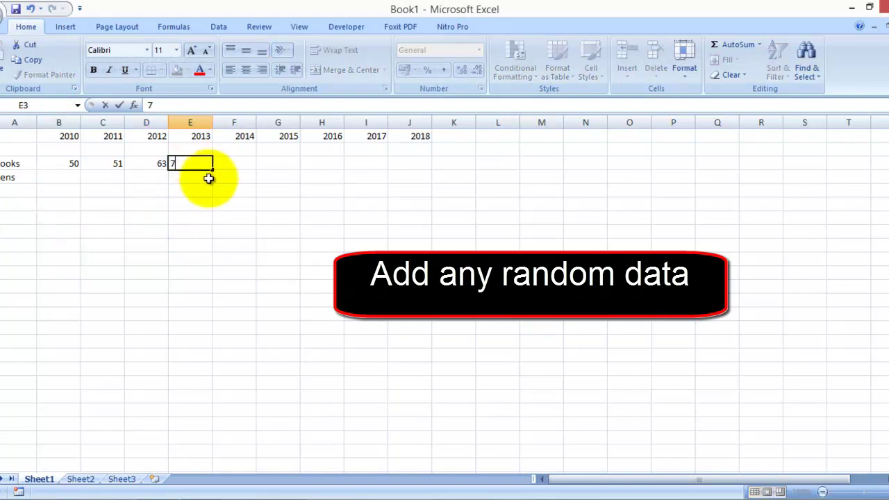
pyautogui.write('5')
pyautogui.click(239, 163)
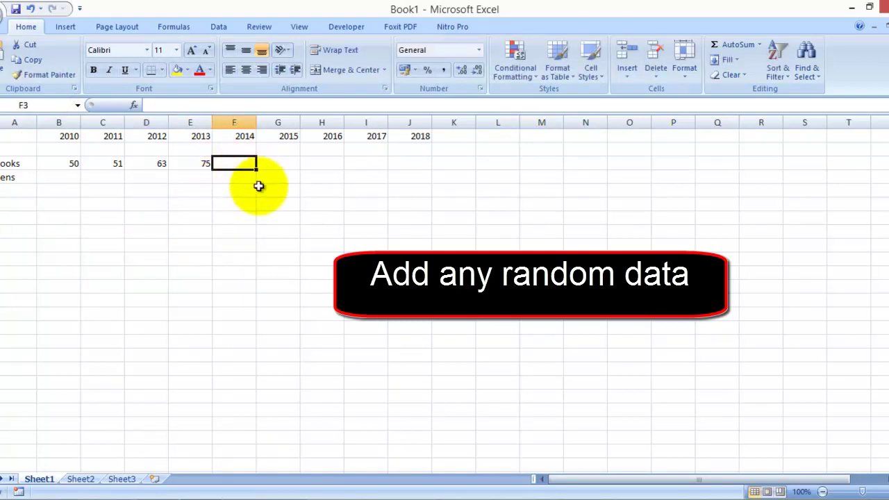
# Step: Enter Books values 80, 90, 100, 110 and 120 for 2014 through 2018
pyautogui.write('80')
pyautogui.click(290, 164)
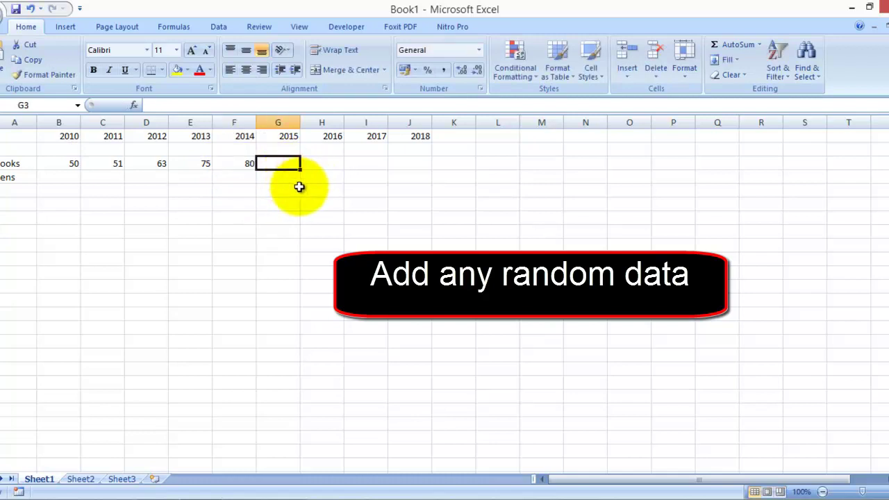
pyautogui.write('90')
pyautogui.click(338, 166)
pyautogui.write('100')
pyautogui.click(376, 164)
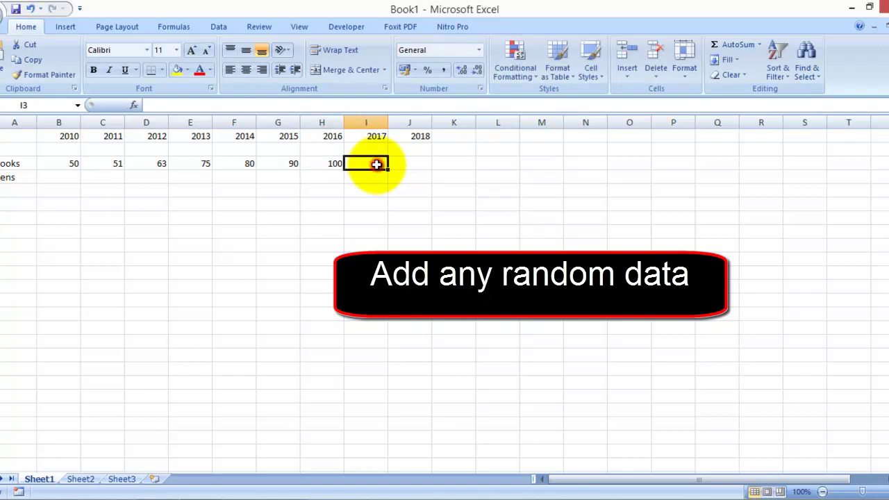
pyautogui.write('10')
pyautogui.click(425, 168)
pyautogui.write('120')
pyautogui.click(452, 163)
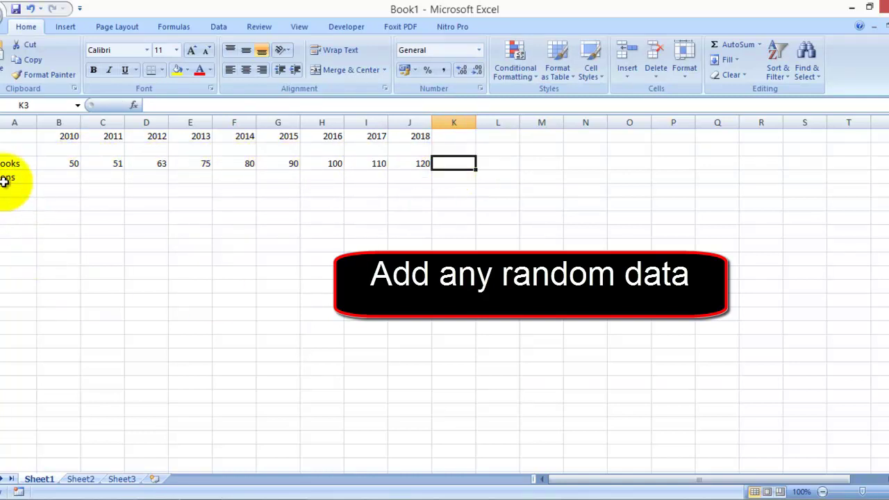
pyautogui.click(62, 179)
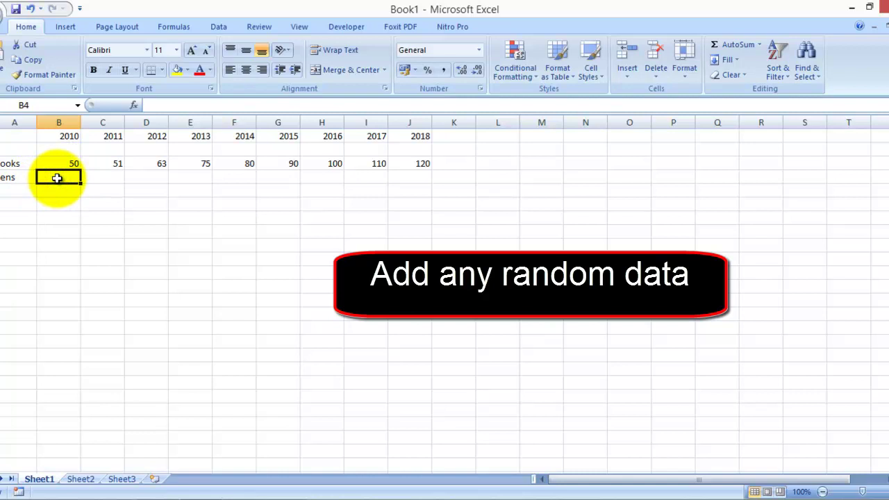
# Step: Fill Pens for 2010–2014 with 26, 32, 40, 60 and 66
pyautogui.click(107, 177)
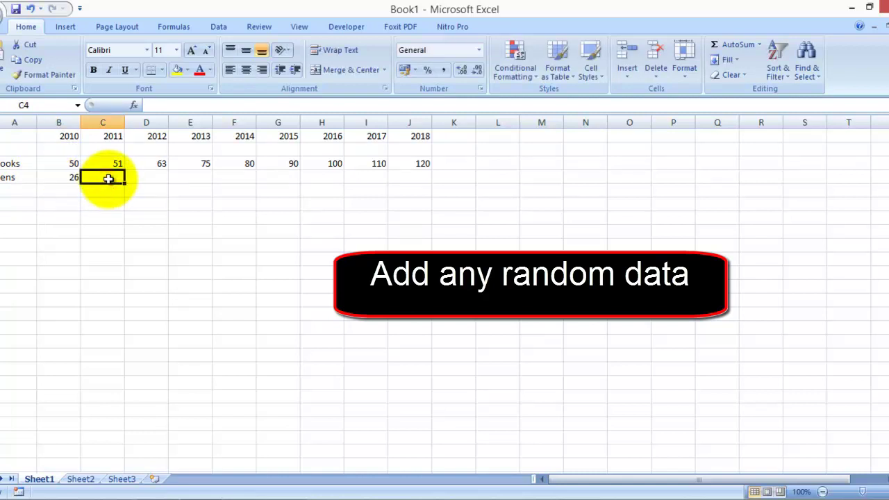
pyautogui.write('32')
pyautogui.click(140, 179)
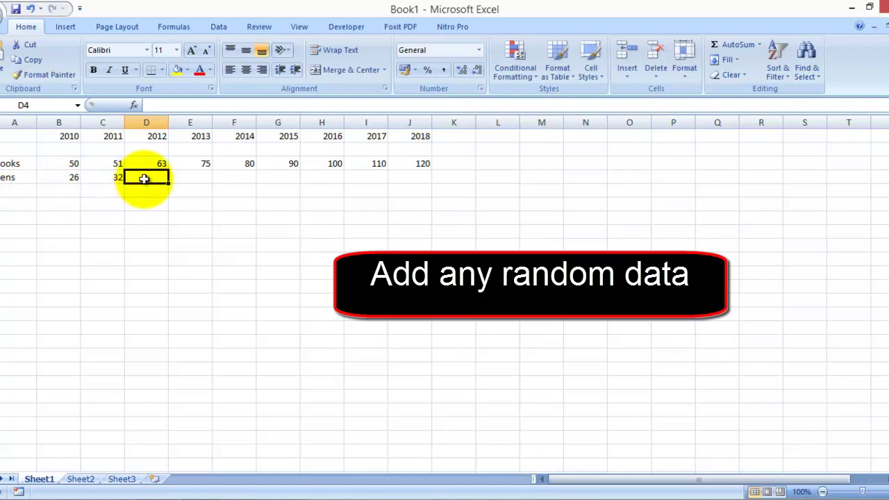
pyautogui.write('40')
pyautogui.click(200, 182)
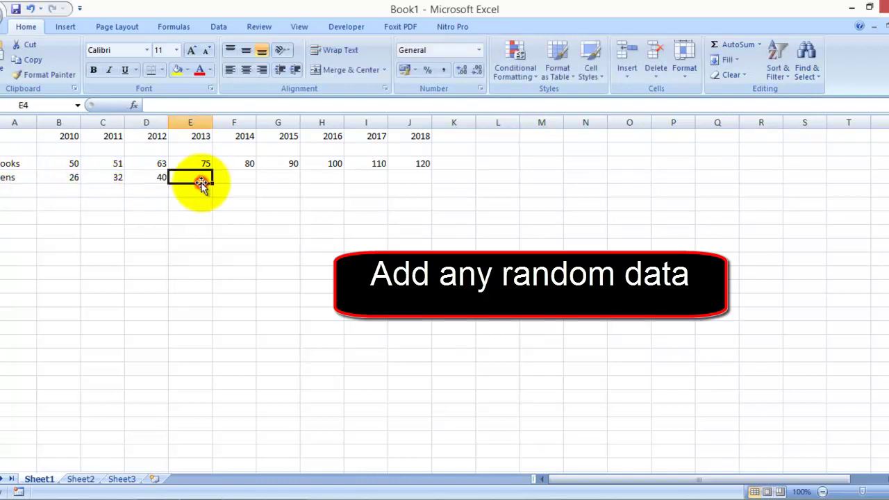
pyautogui.write('60')
pyautogui.click(232, 180)
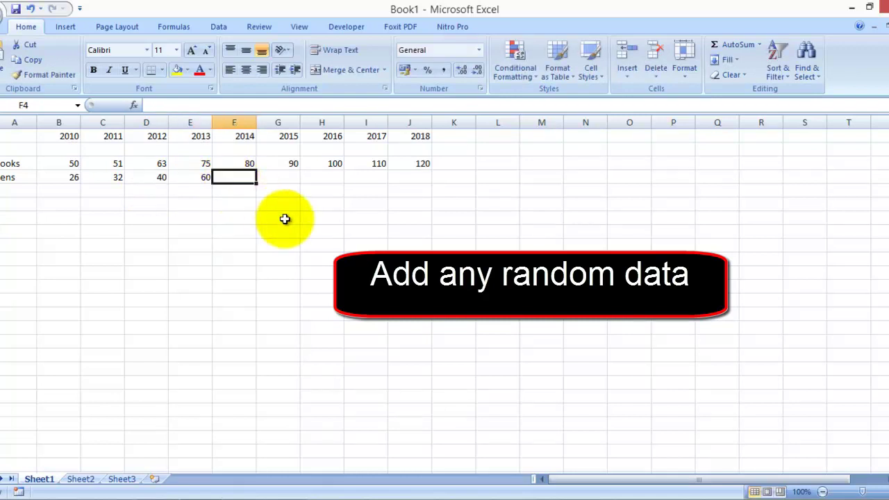
pyautogui.write('66')
pyautogui.click(291, 184)
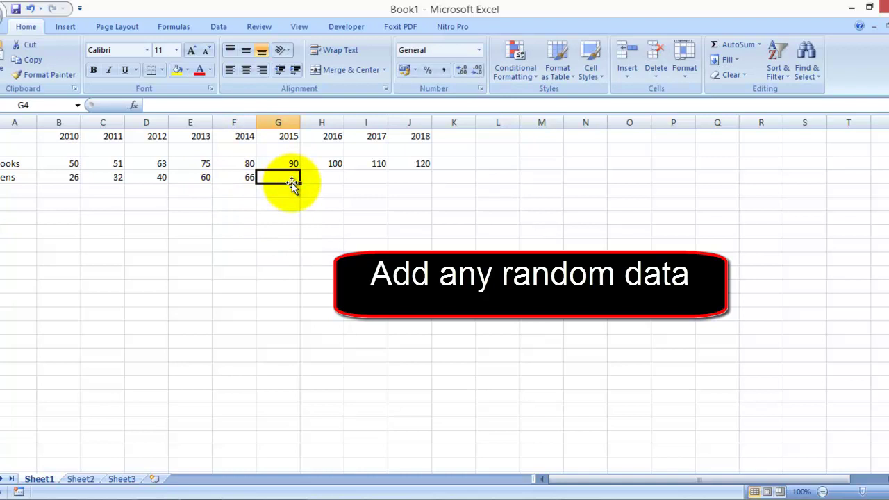
# Step: Fill Pens for 2015–2018 with 83, 96, 107 and 130
pyautogui.write('83')
pyautogui.click(325, 179)
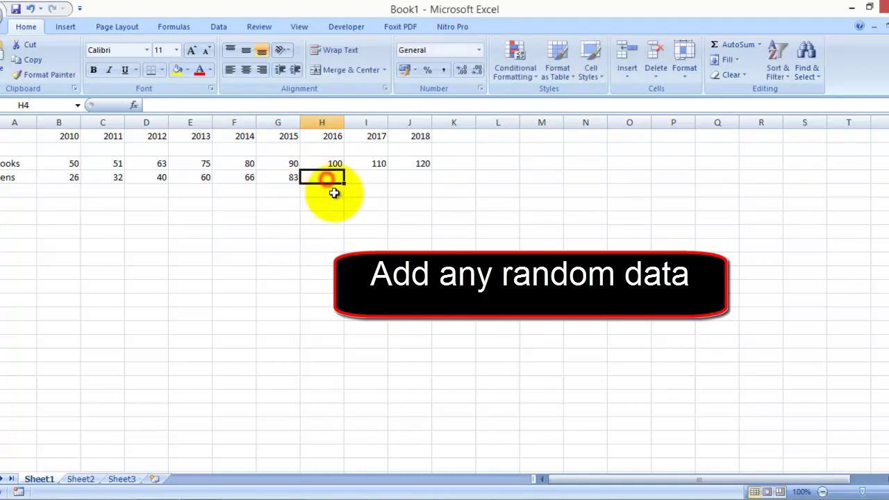
pyautogui.write('96')
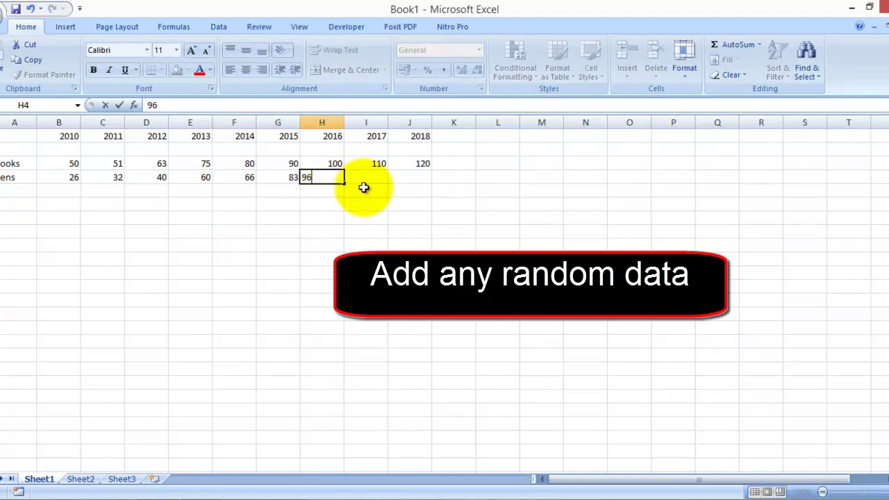
pyautogui.click(378, 182)
pyautogui.write('1')
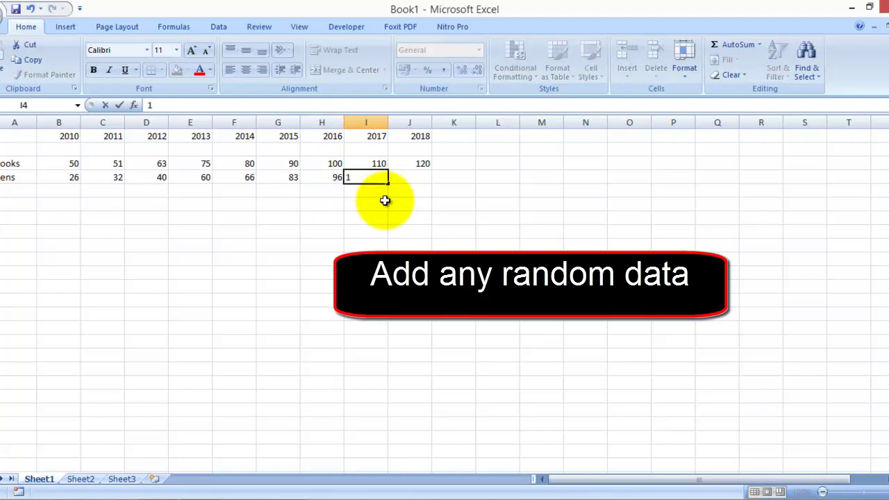
pyautogui.write('07')
pyautogui.click(413, 184)
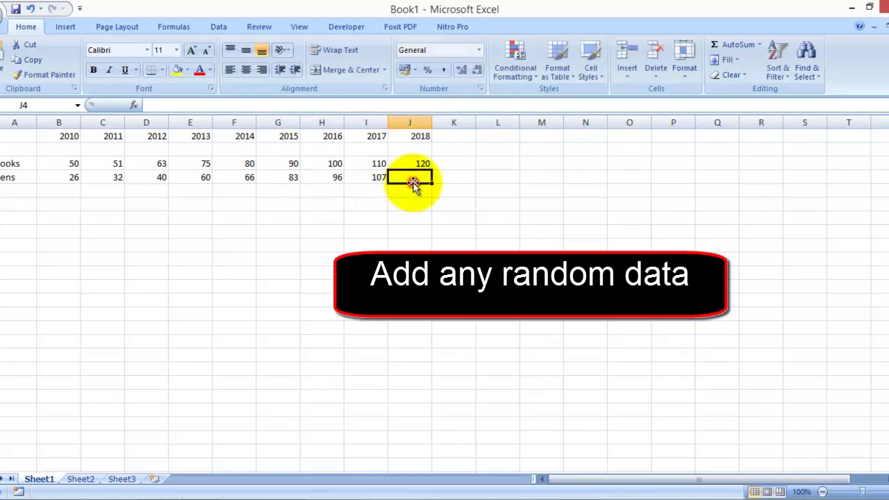
pyautogui.write('130')
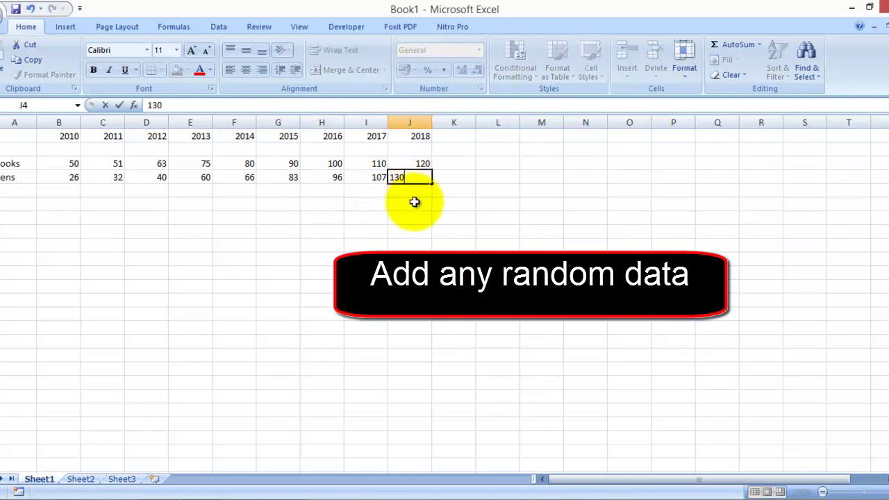
pyautogui.click(413, 202)
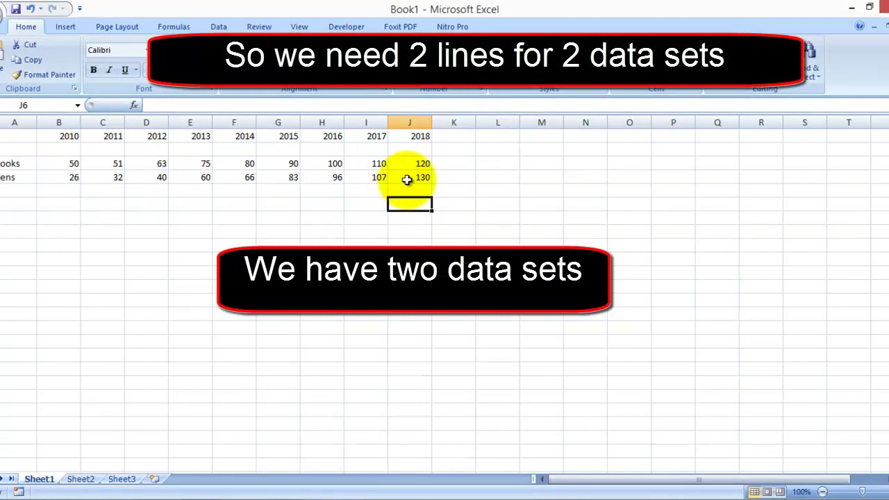
# Step: Select range A1:J4 covering the year headers and the Books and Pens rows
pyautogui.click(362, 215)
pyautogui.click(219, 243)
pyautogui.click(60, 253)
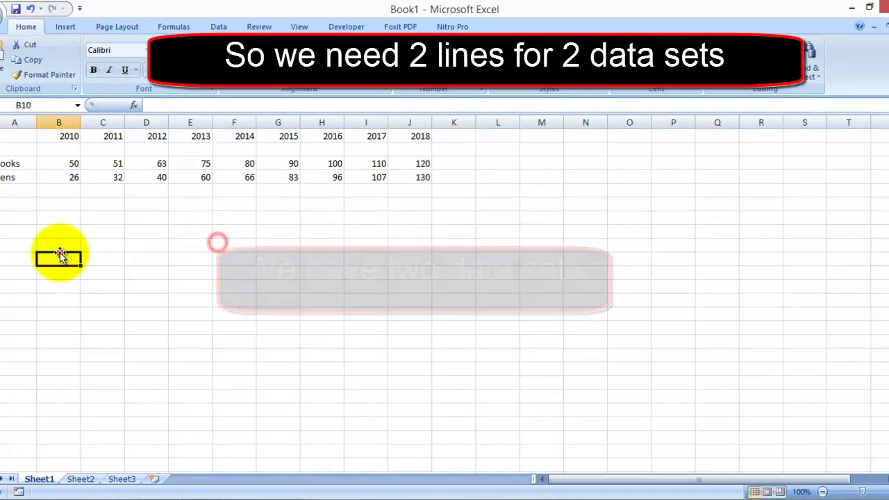
pyautogui.click(28, 256)
pyautogui.click(44, 246)
pyautogui.click(409, 217)
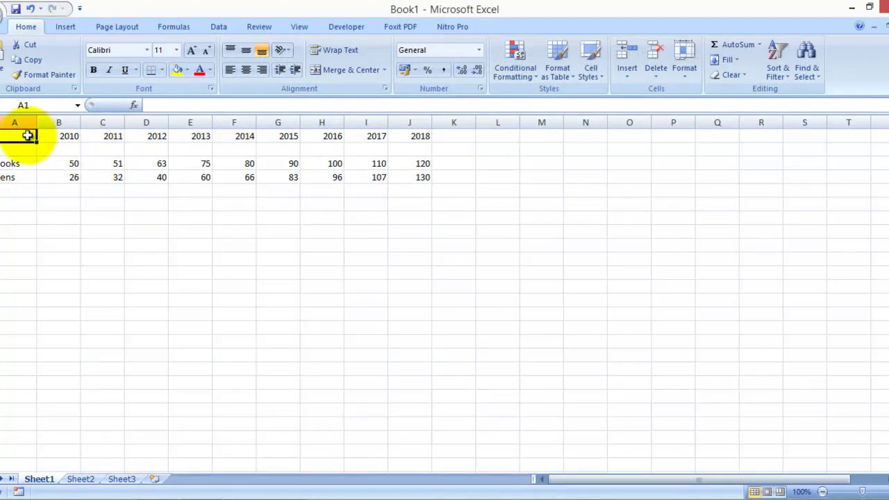
pyautogui.moveTo(27, 136); pyautogui.dragTo(419, 177)
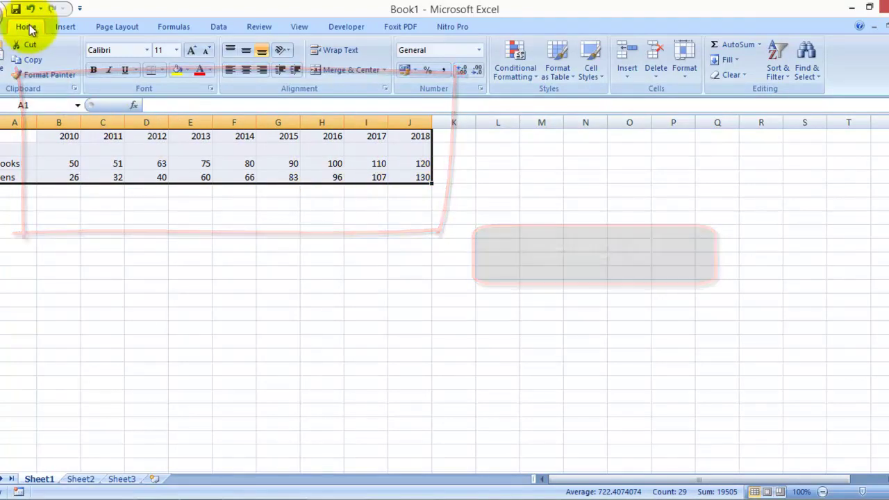
# Step: Insert a Line with Markers chart of Books and Pens and place it right of the table
pyautogui.click(65, 29)
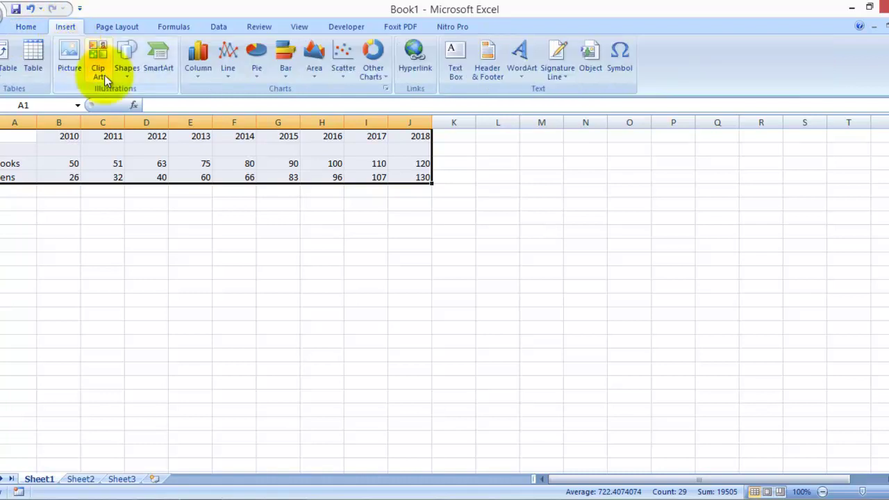
pyautogui.click(234, 76)
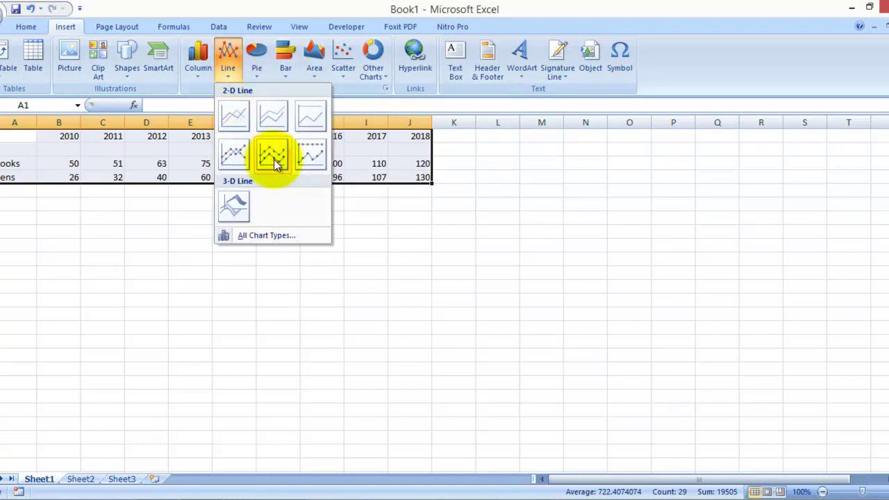
pyautogui.click(274, 159)
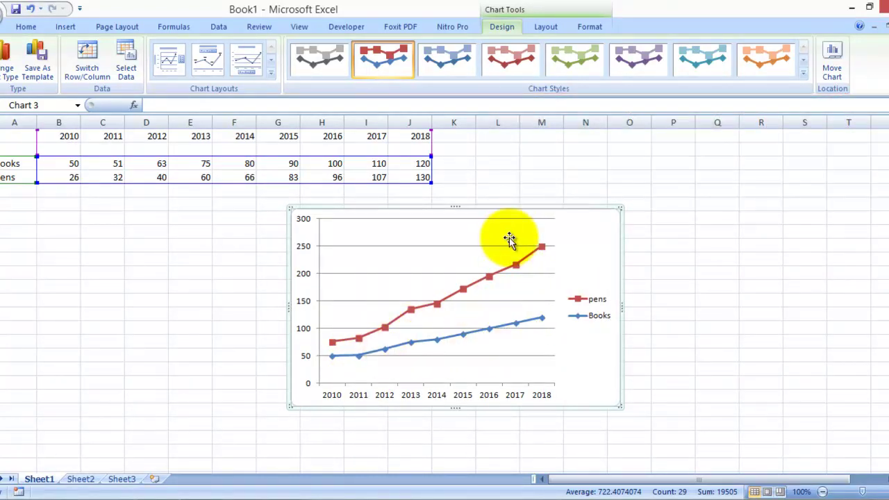
pyautogui.moveTo(505, 215); pyautogui.dragTo(748, 204)
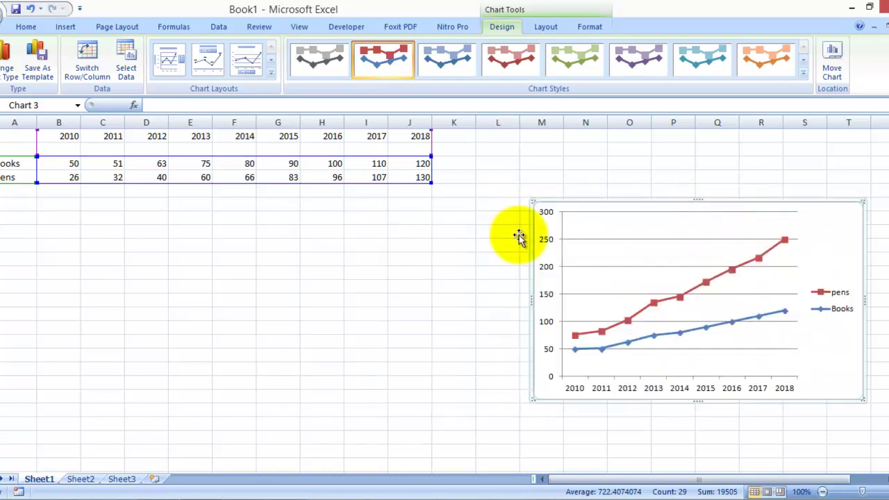
pyautogui.click(461, 234)
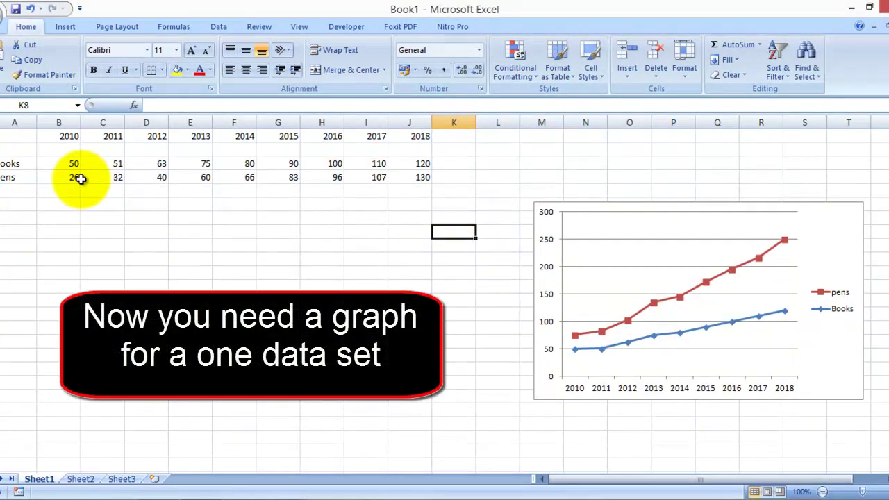
# Step: Select A1:J3, the years and Books rows, and open the Line chart types
pyautogui.moveTo(14, 136)
pyautogui.mouseDown()
pyautogui.moveTo(144, 158)
pyautogui.moveTo(413, 160)
pyautogui.mouseUp()
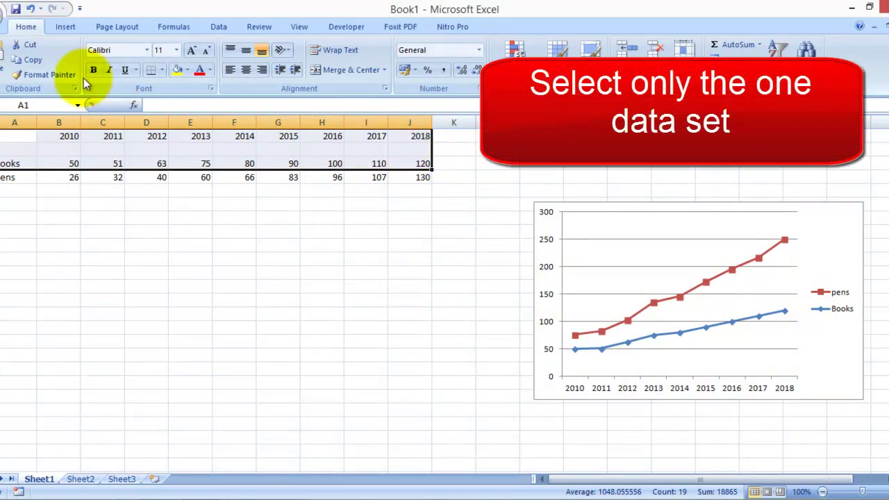
pyautogui.click(65, 26)
pyautogui.click(227, 56)
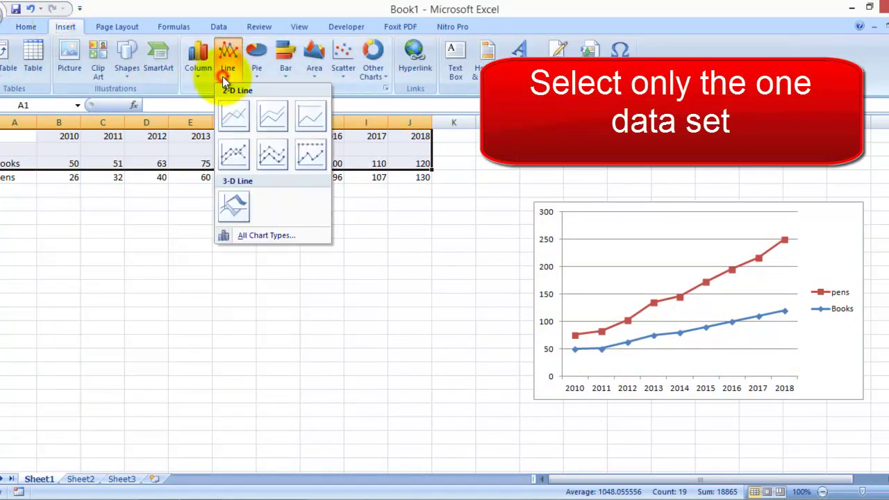
# Step: Insert the Books-only Line with Markers chart under the table and nudge the two-line chart
pyautogui.click(271, 151)
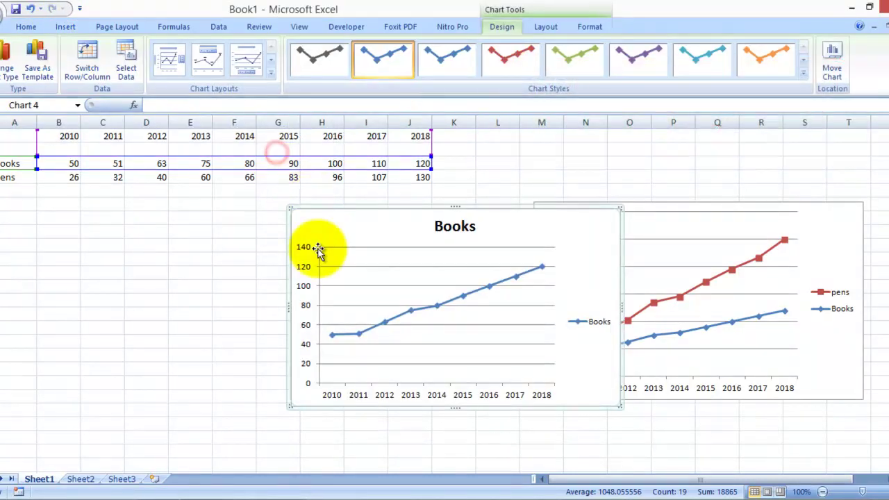
pyautogui.moveTo(396, 229); pyautogui.dragTo(196, 238)
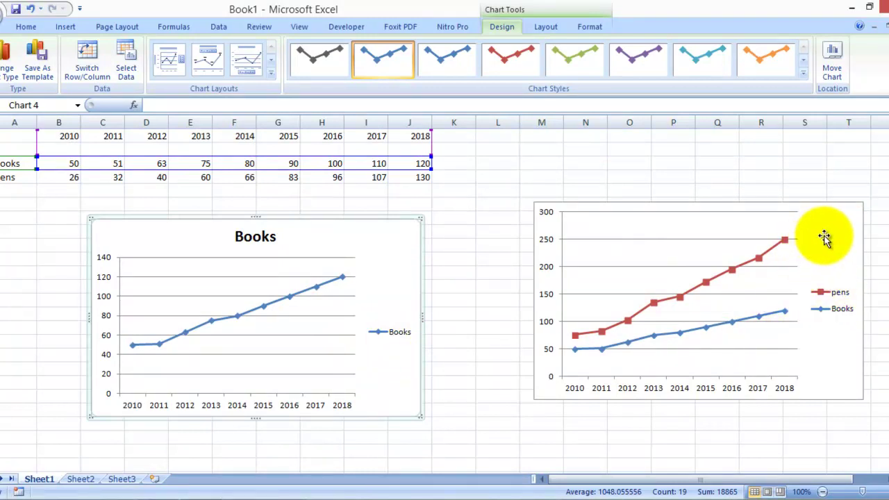
pyautogui.moveTo(824, 240); pyautogui.dragTo(805, 264)
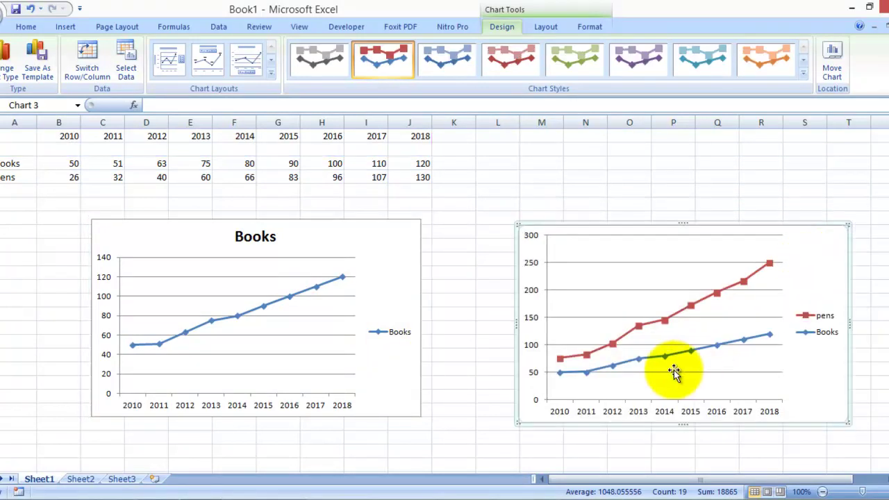